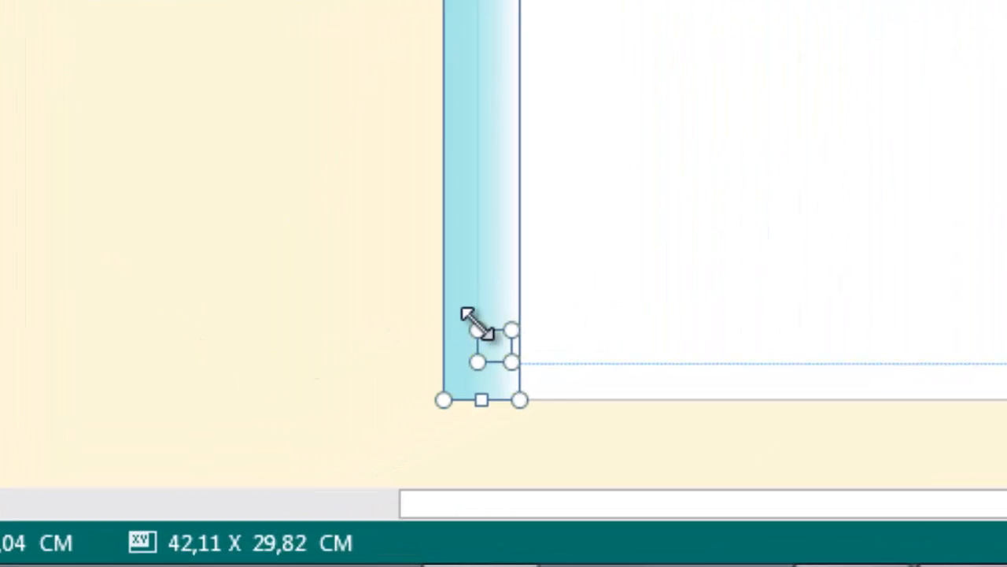
Step: Insert a page number into the small text box at the foot of the left colour band on master page D
left_click(496, 346)
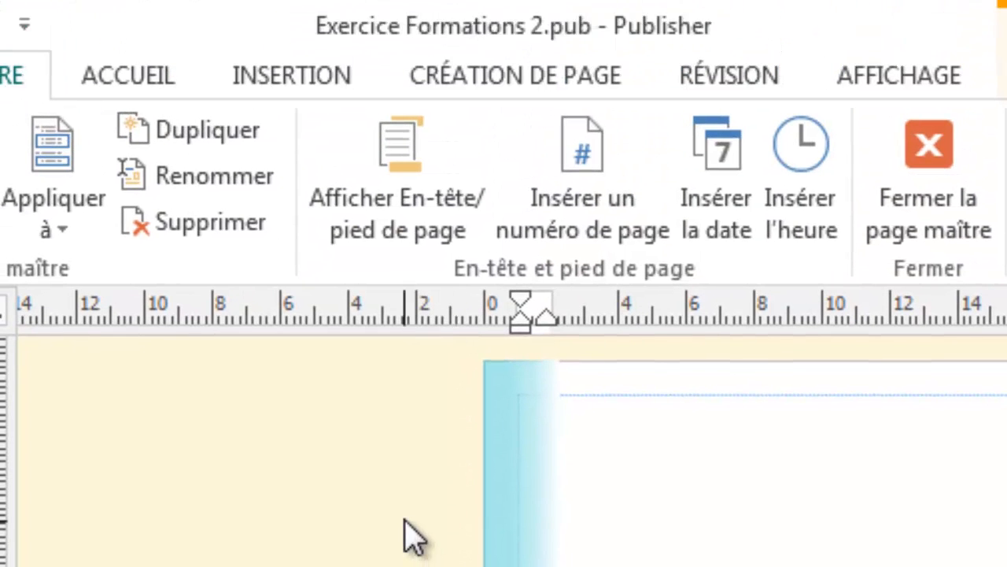
left_click(323, 78)
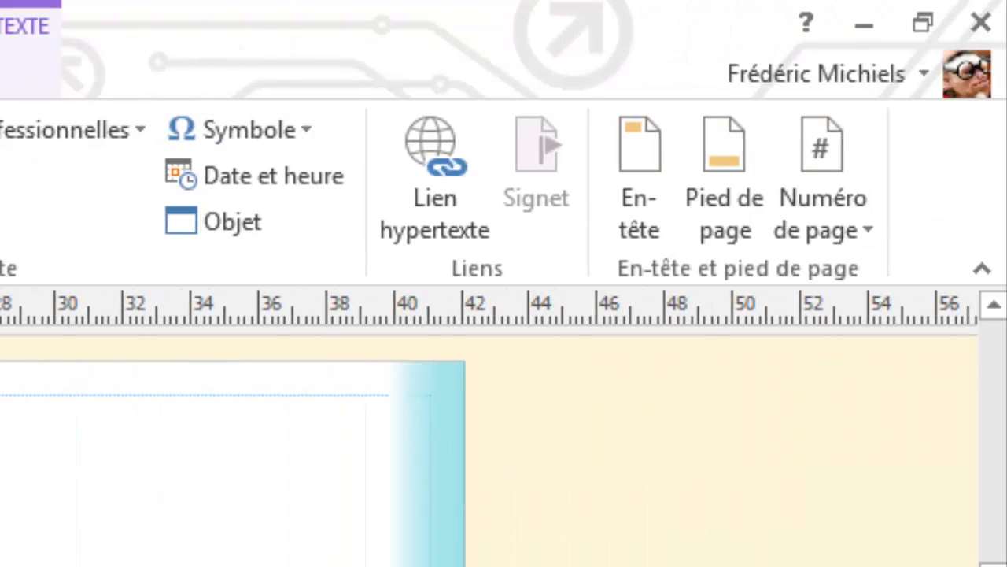
left_click(866, 253)
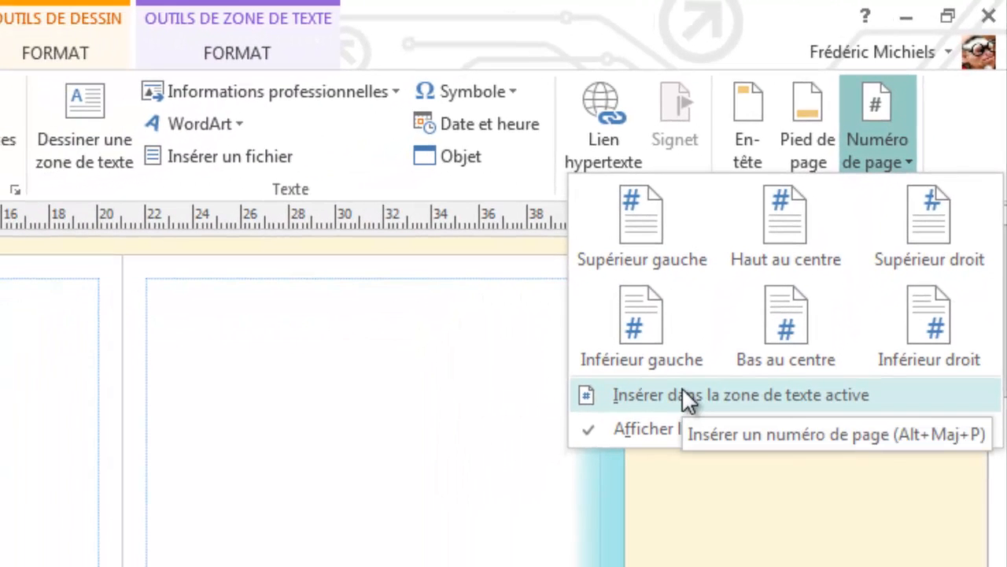
left_click(445, 556)
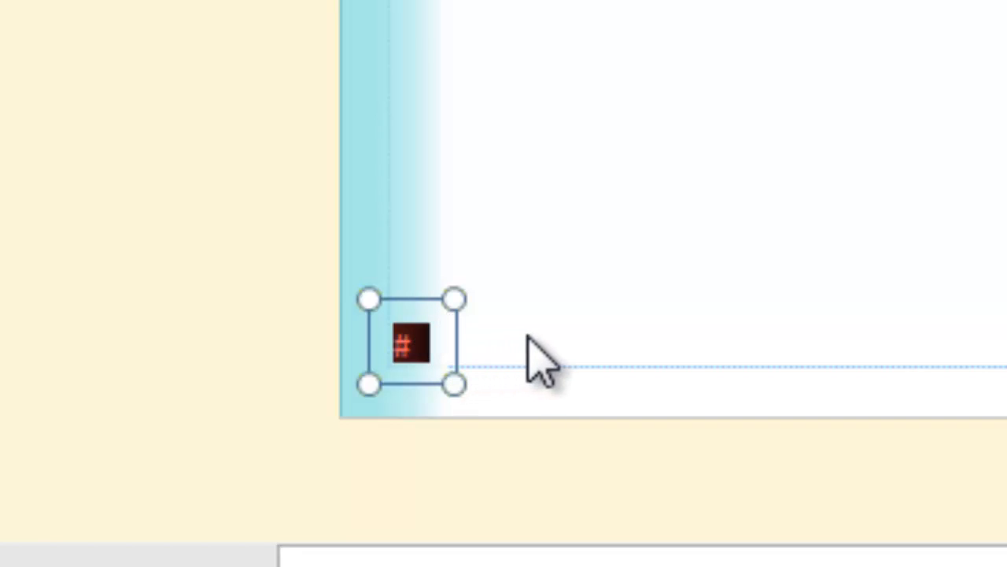
left_click(588, 326)
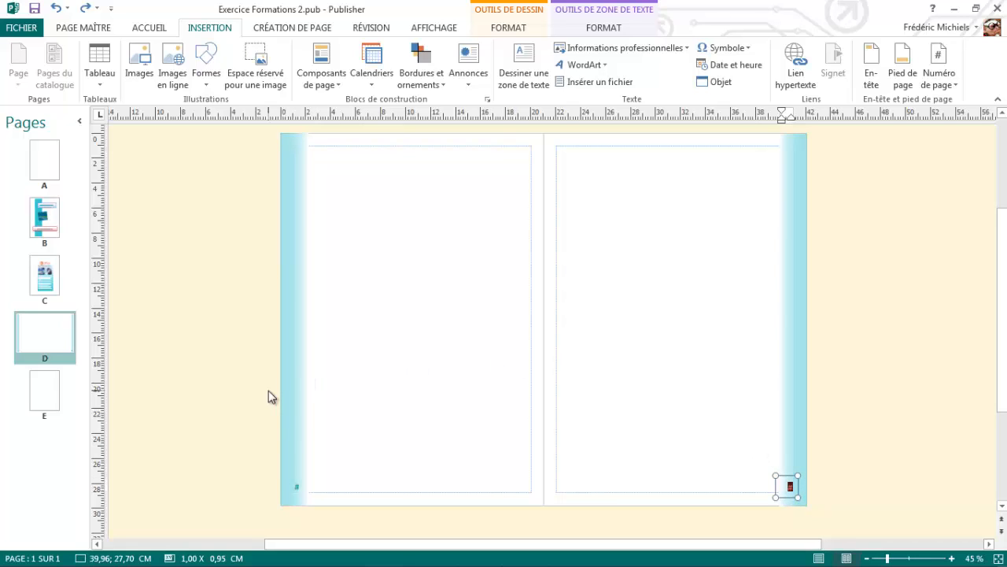
Step: Paste the copied content onto master page E and close the master page view
left_click(50, 387)
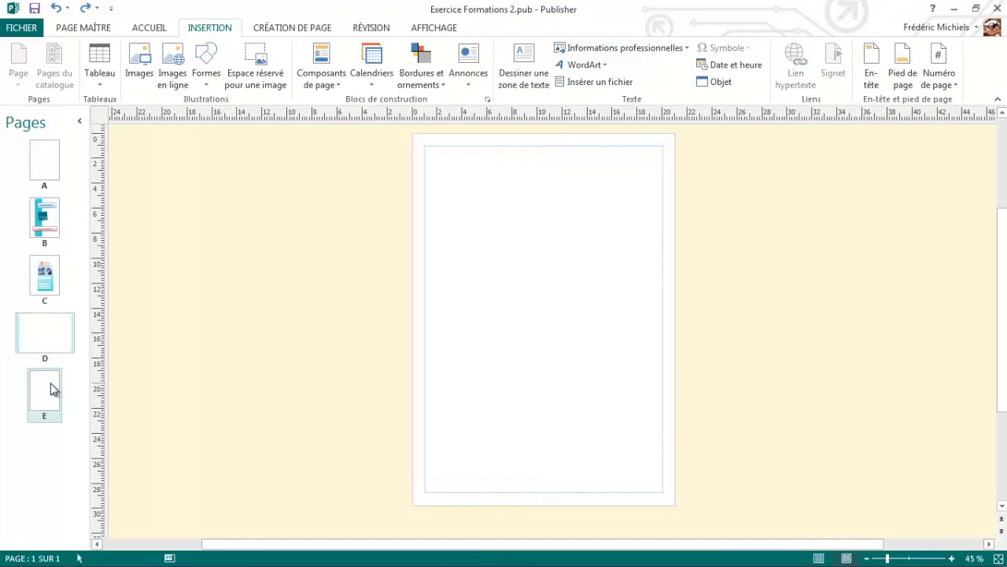
key("ctrl+v")
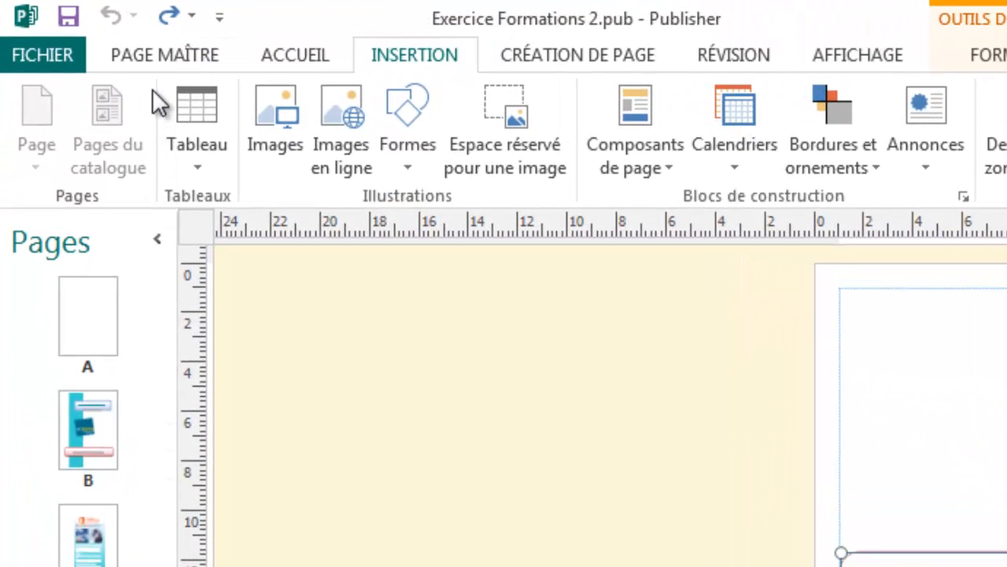
left_click(155, 50)
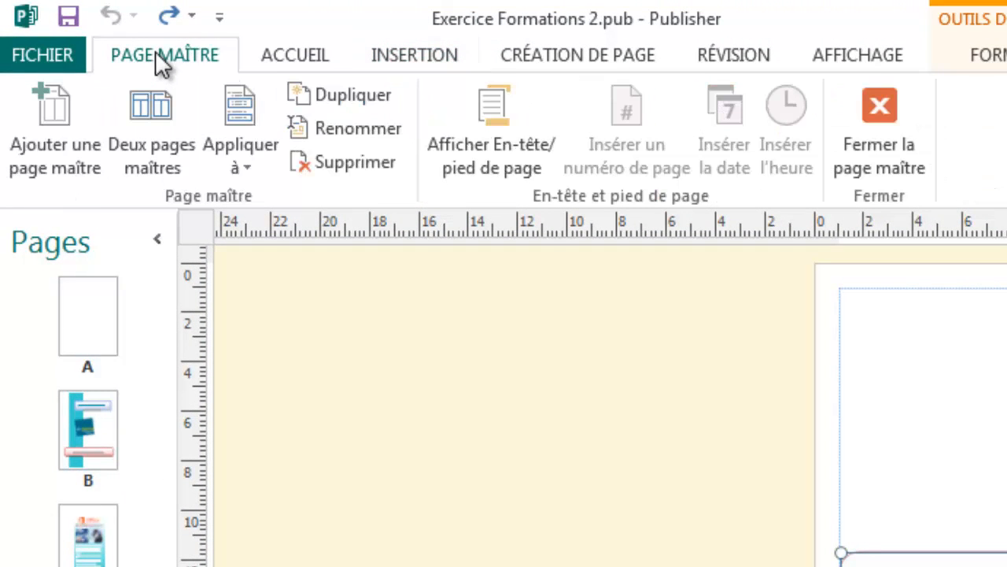
left_click(861, 114)
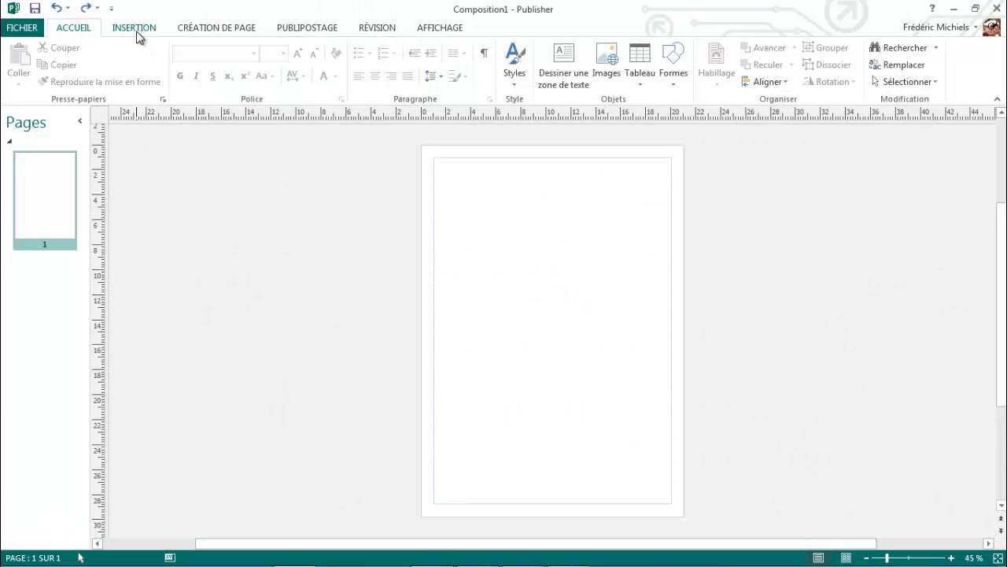
Step: Insert blank pages until the publication has seven pages
left_click(135, 31)
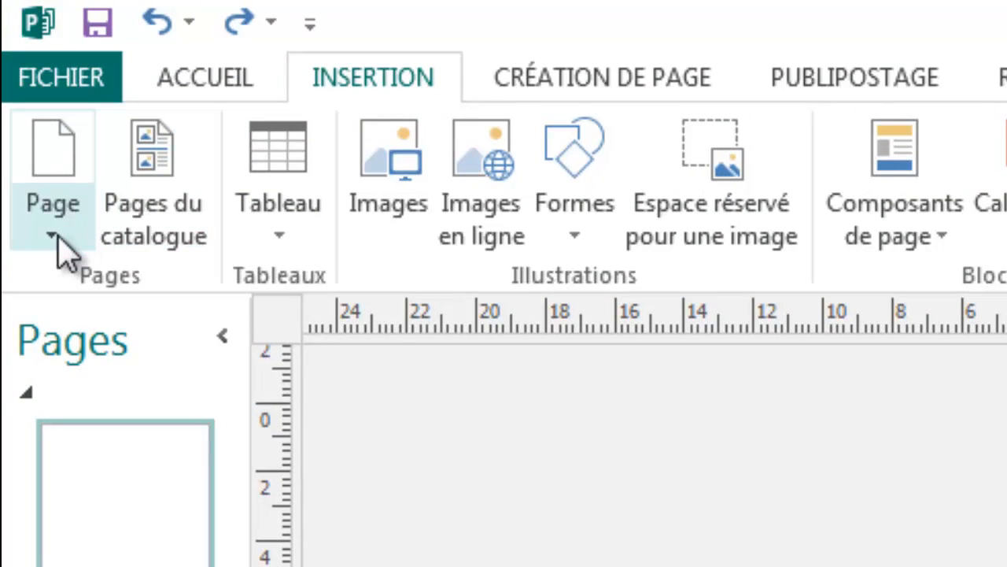
left_click(54, 236)
left_click(81, 290)
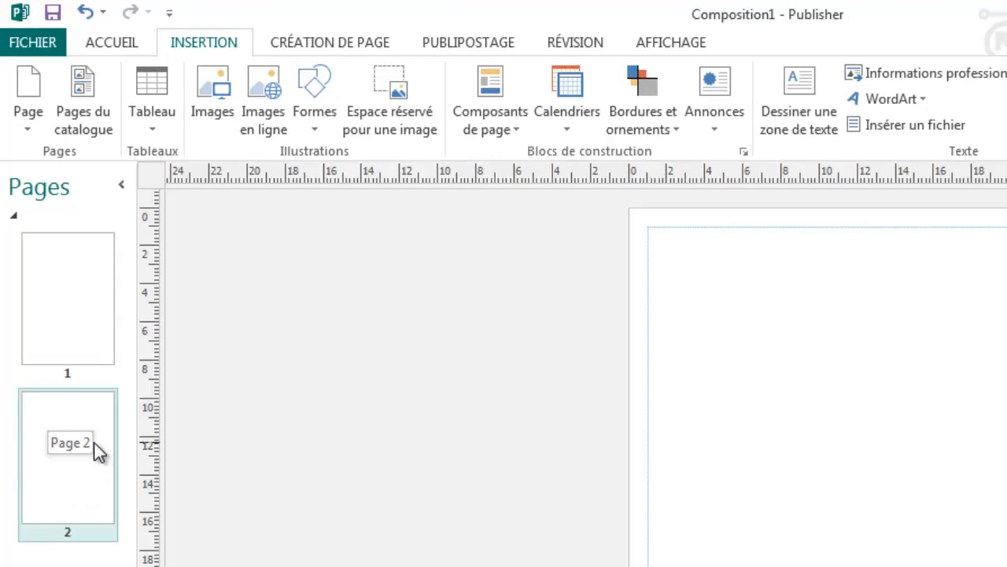
left_click(29, 94)
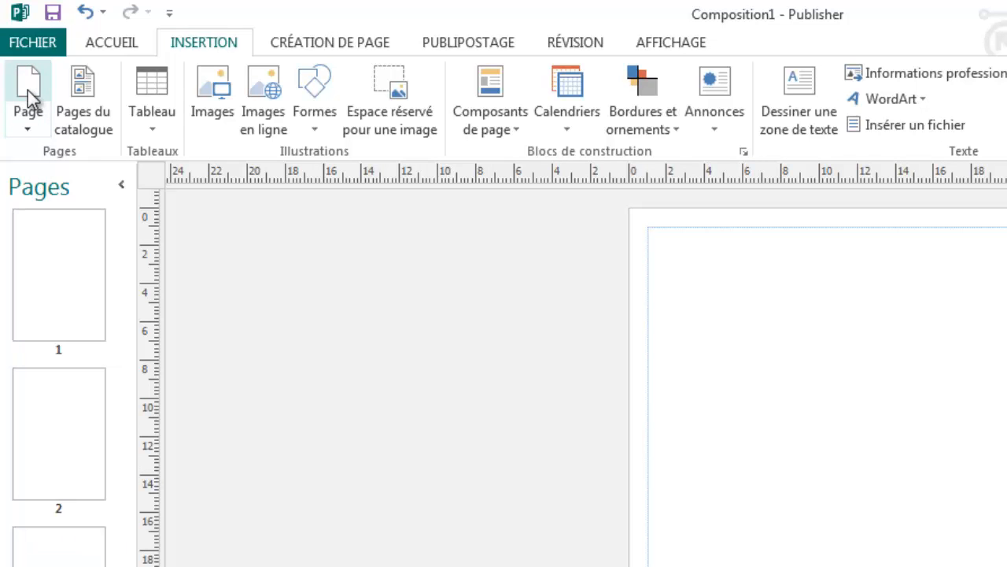
left_click(28, 91)
left_click(28, 92)
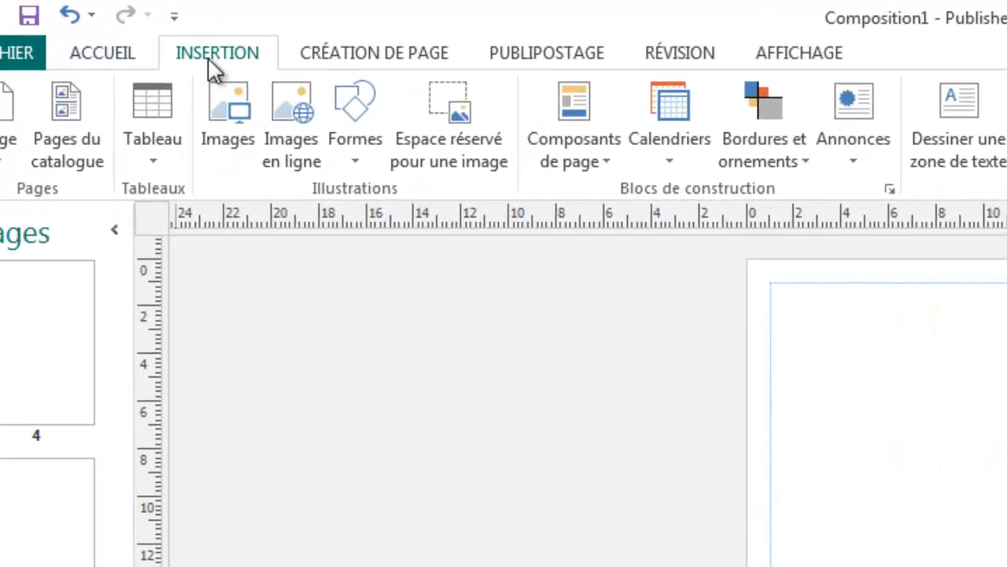
Step: Apply the Couverture (B) master page to page 1
left_click(469, 61)
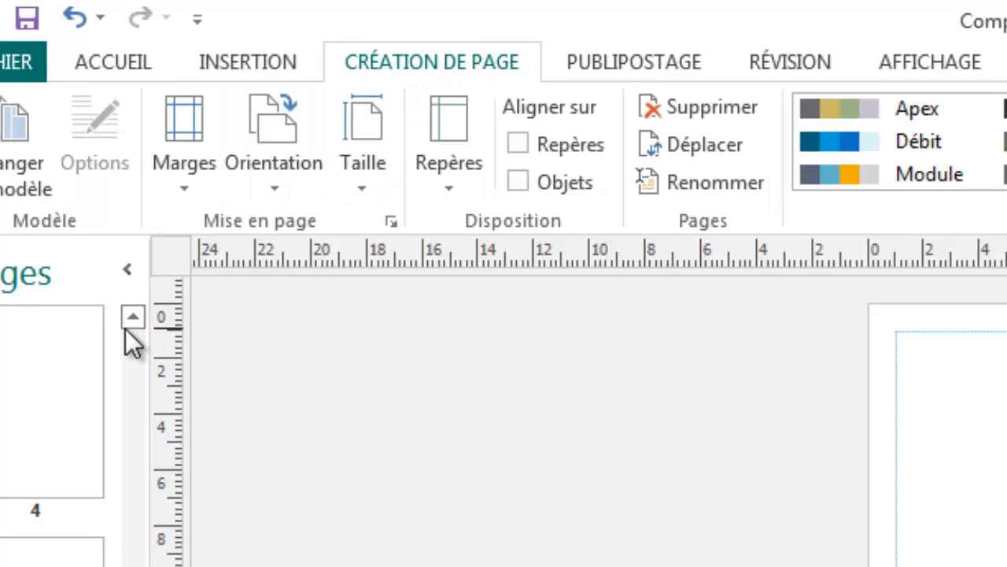
scroll(128, 342, "up", 5)
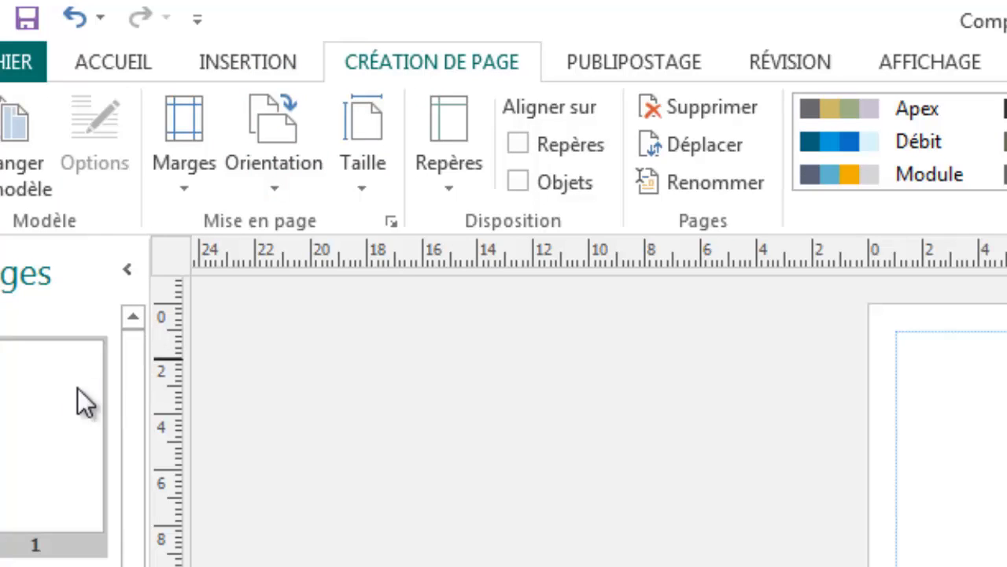
left_click(50, 428)
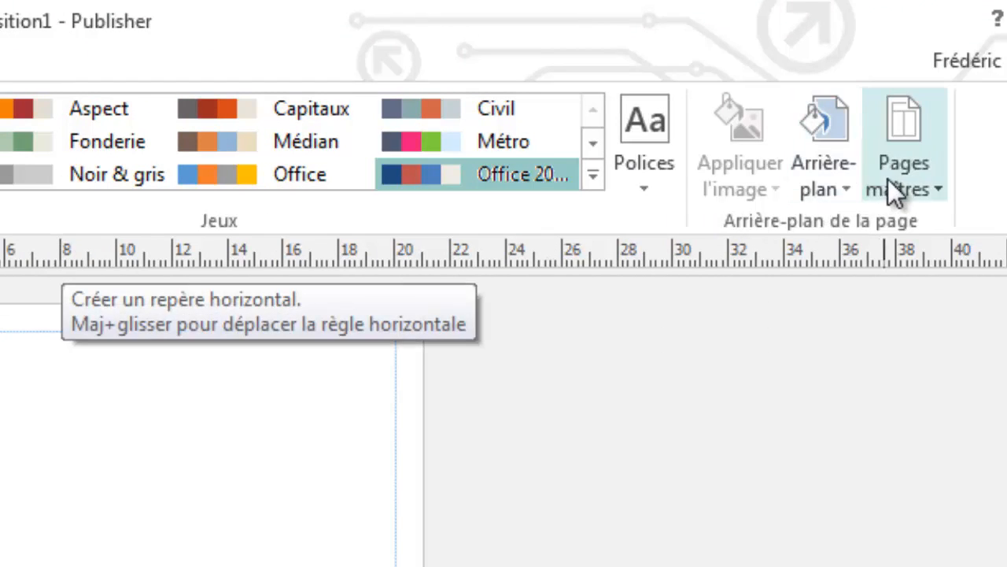
left_click(909, 183)
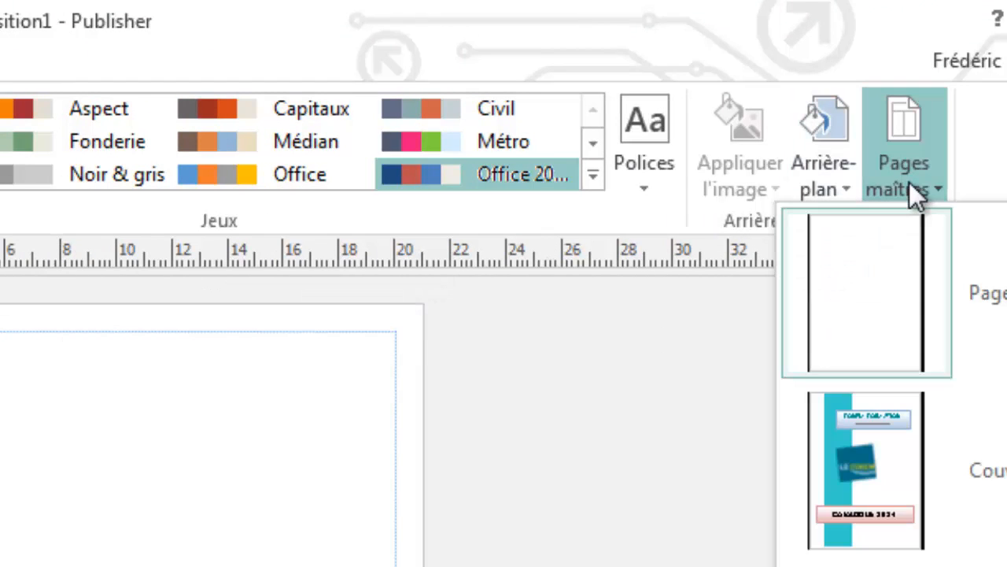
left_click(866, 448)
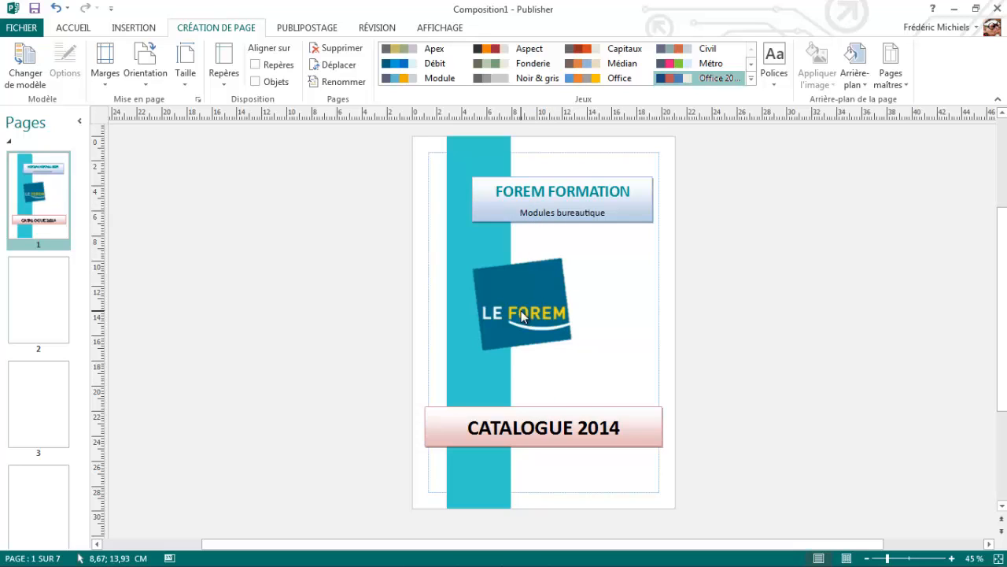
left_click_drag(521, 310, 642, 473)
Step: Apply the Accroche (C) master page to page 3
left_click(39, 401)
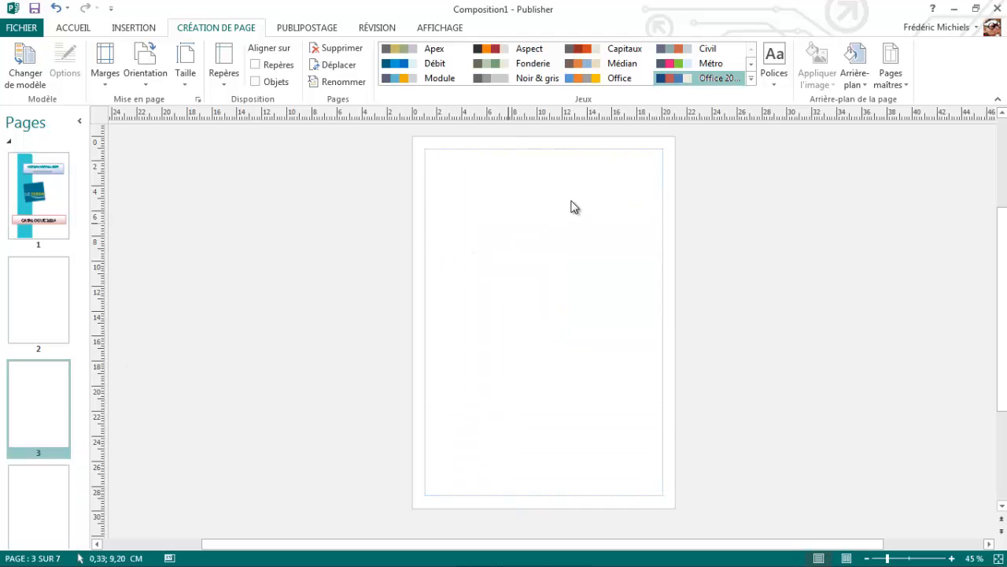
left_click(899, 84)
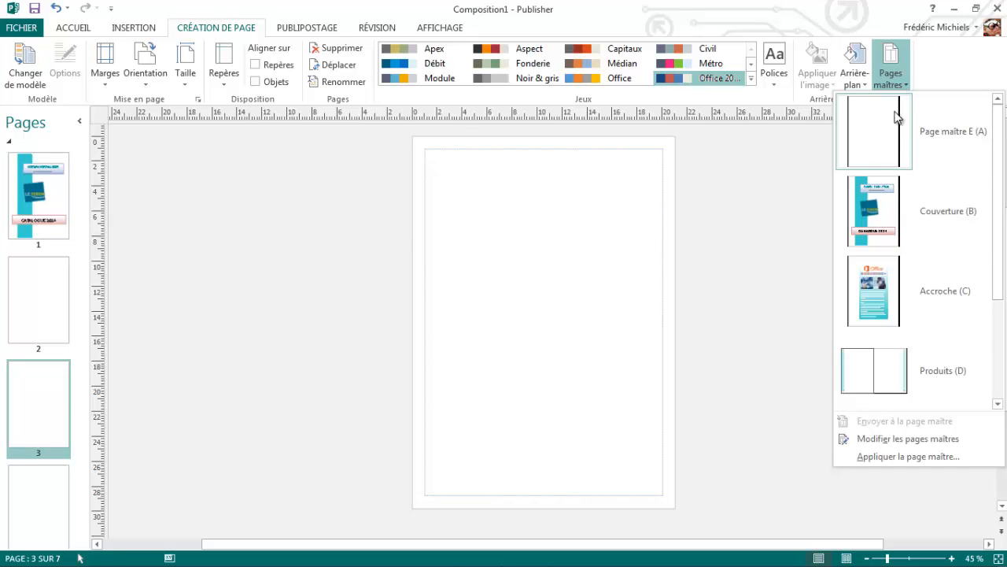
left_click(861, 296)
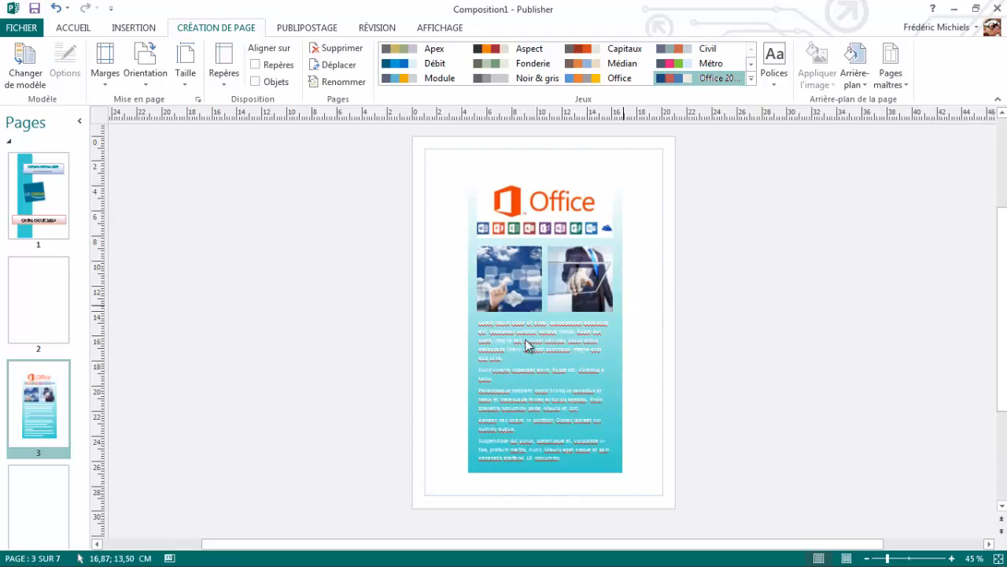
Step: Apply the Produits (D) master page to pages 4 and 5
left_click(50, 507)
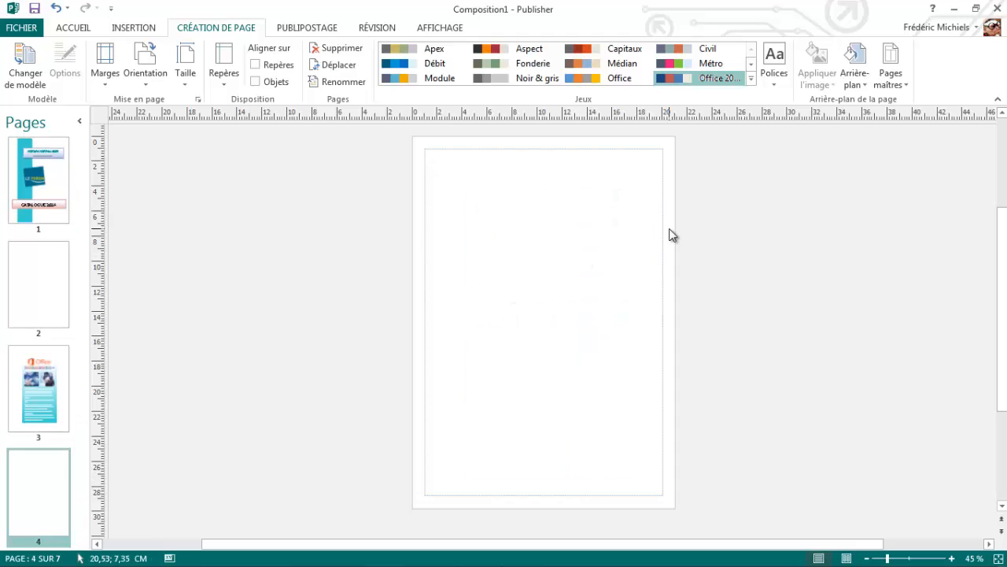
left_click(897, 87)
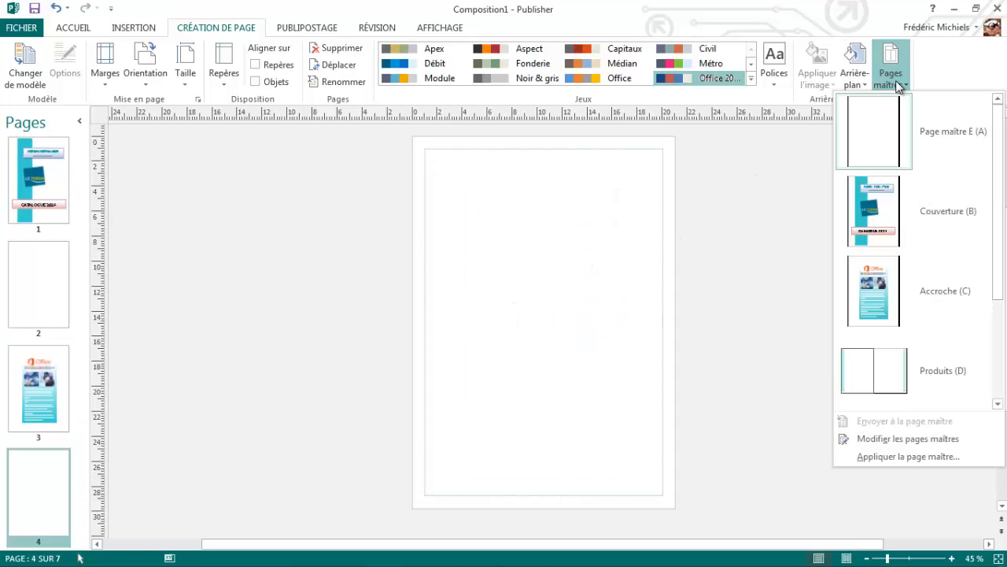
left_click(853, 364)
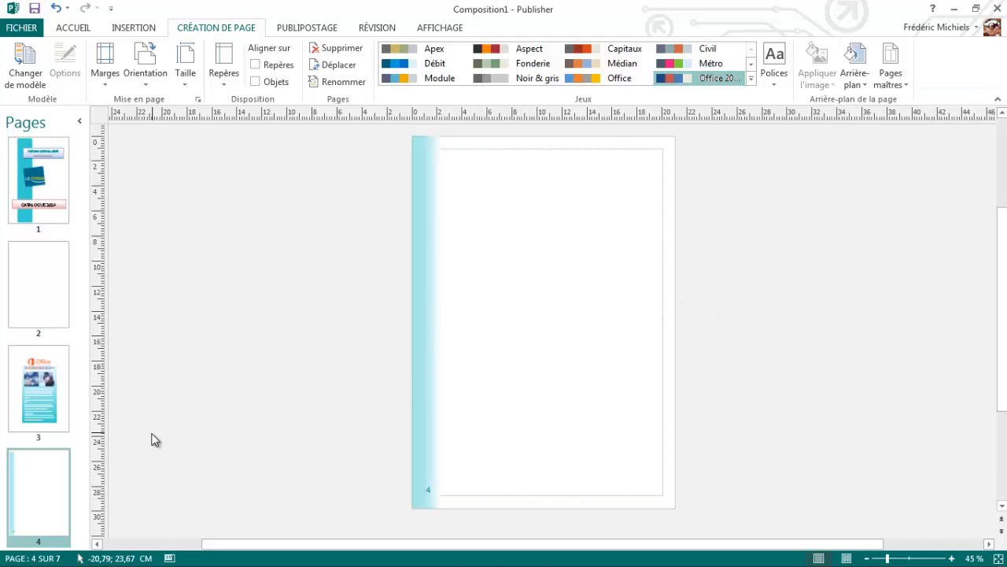
scroll(88, 505, "down", 3)
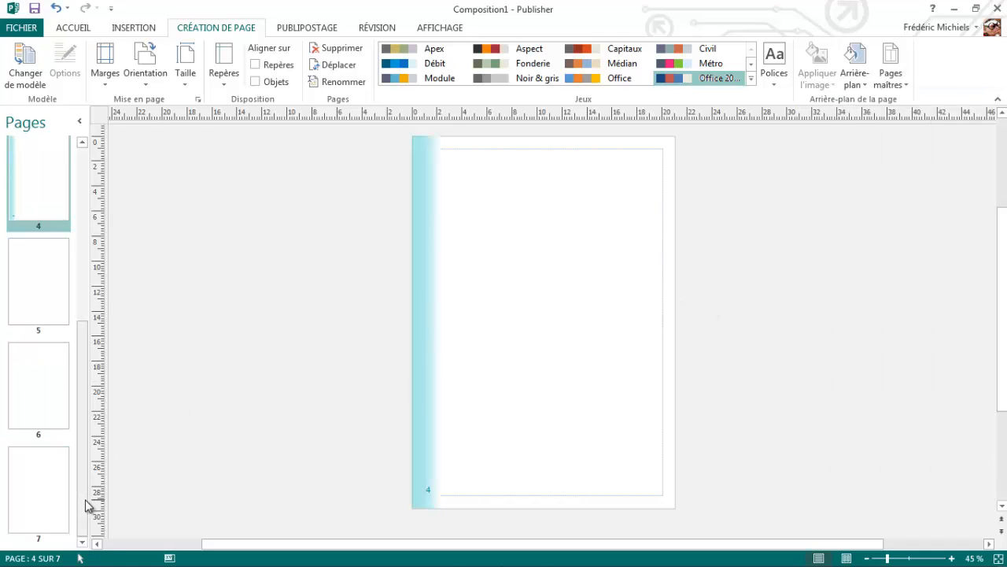
left_click(35, 276)
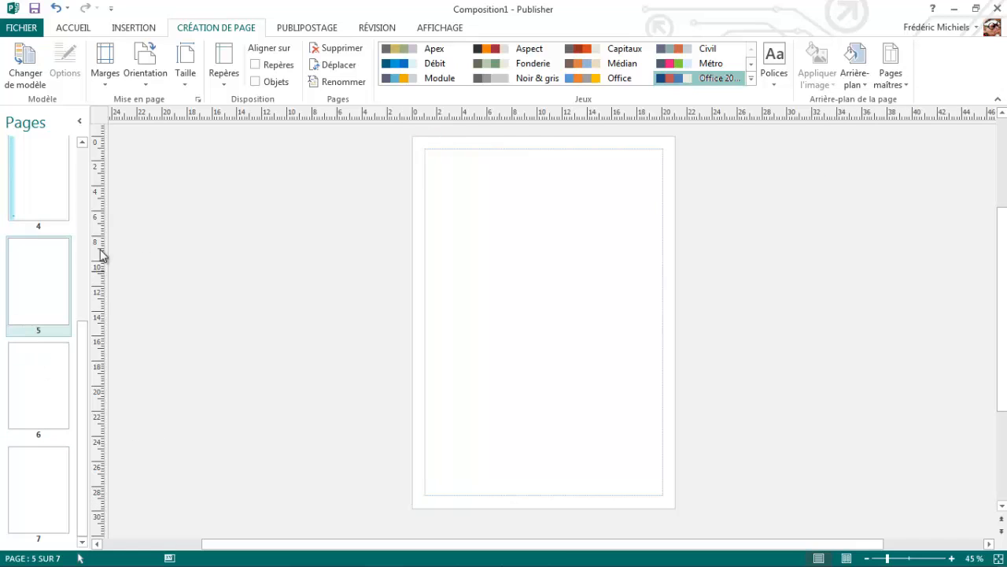
left_click(898, 86)
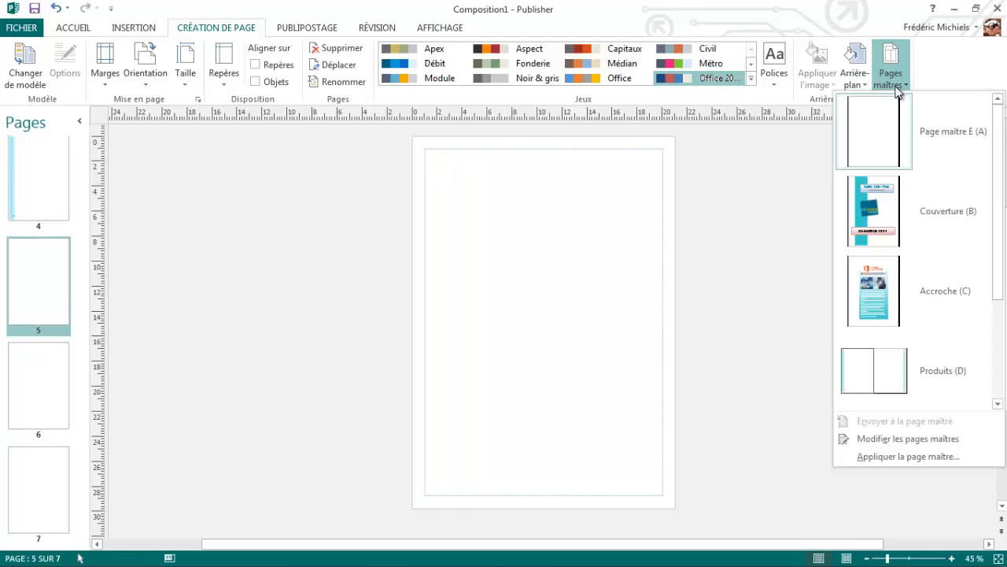
left_click(868, 367)
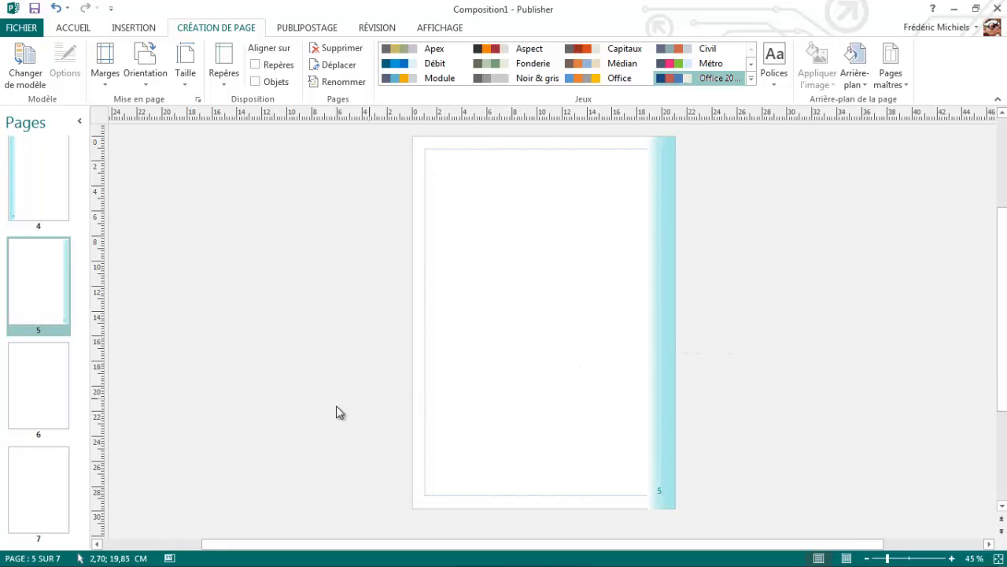
Step: Apply the Dos (E) master page to page 7
left_click(68, 488)
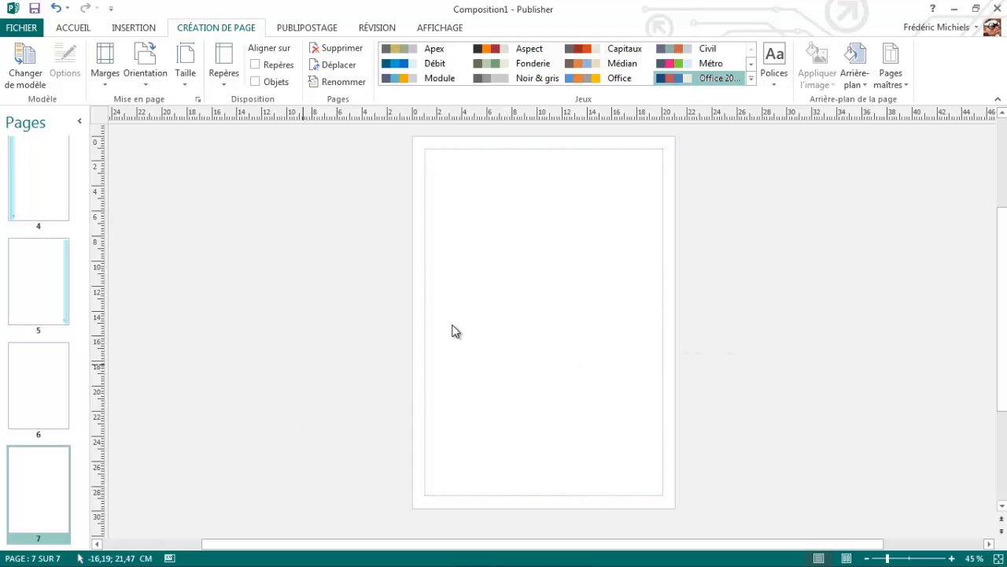
left_click(900, 86)
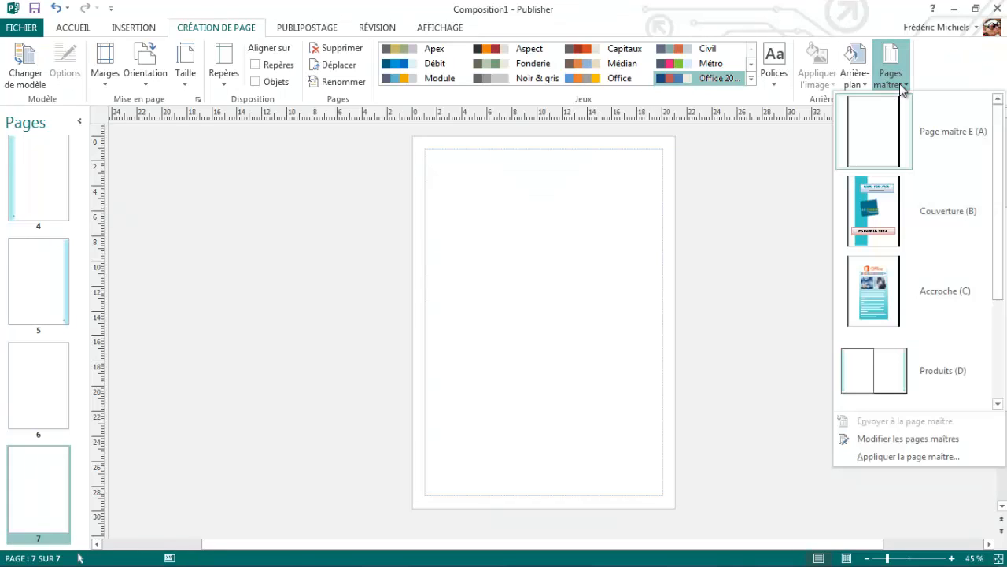
left_click(1000, 370)
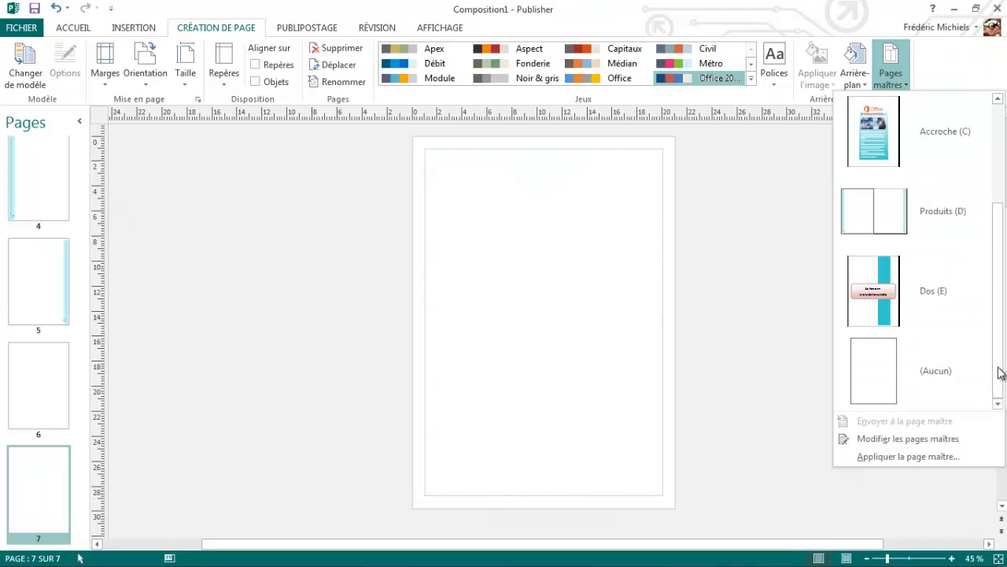
left_click(875, 310)
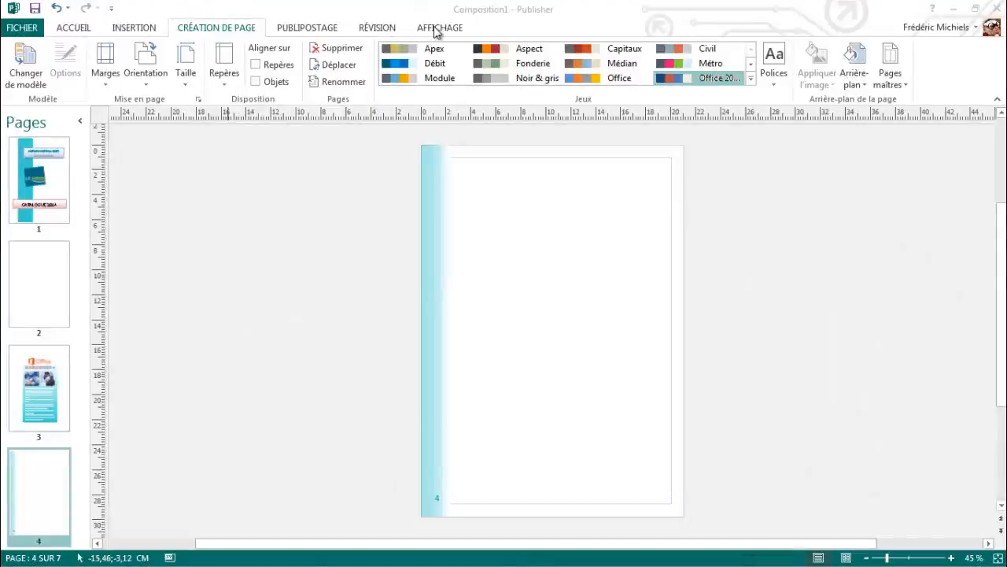
Step: Display the publication as two-page spreads
left_click(436, 28)
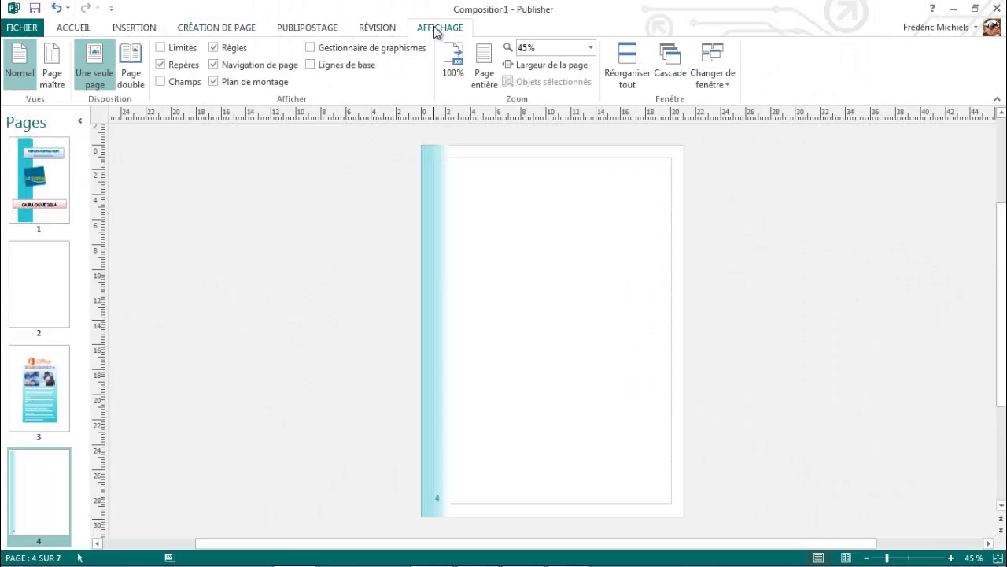
left_click(130, 78)
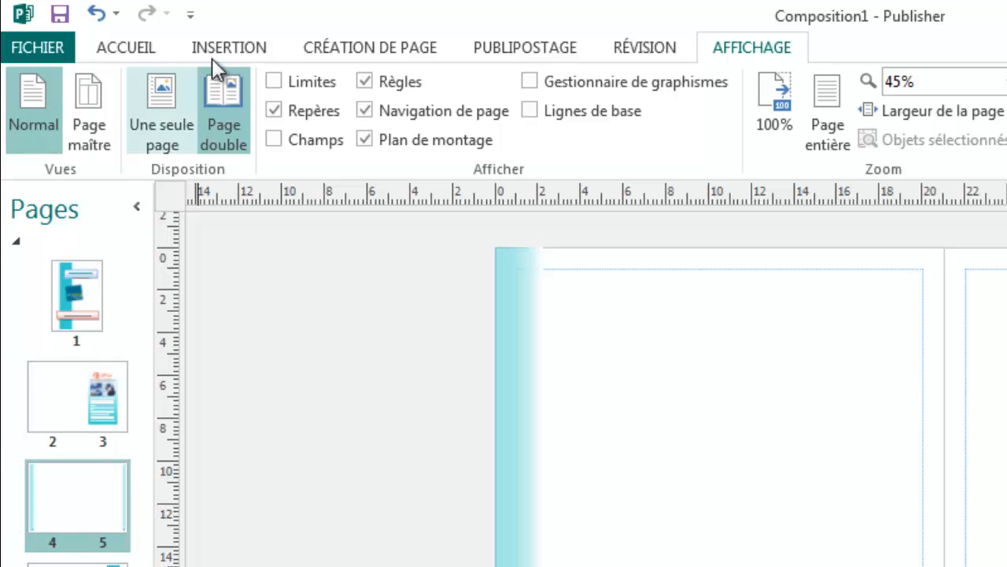
left_click(221, 55)
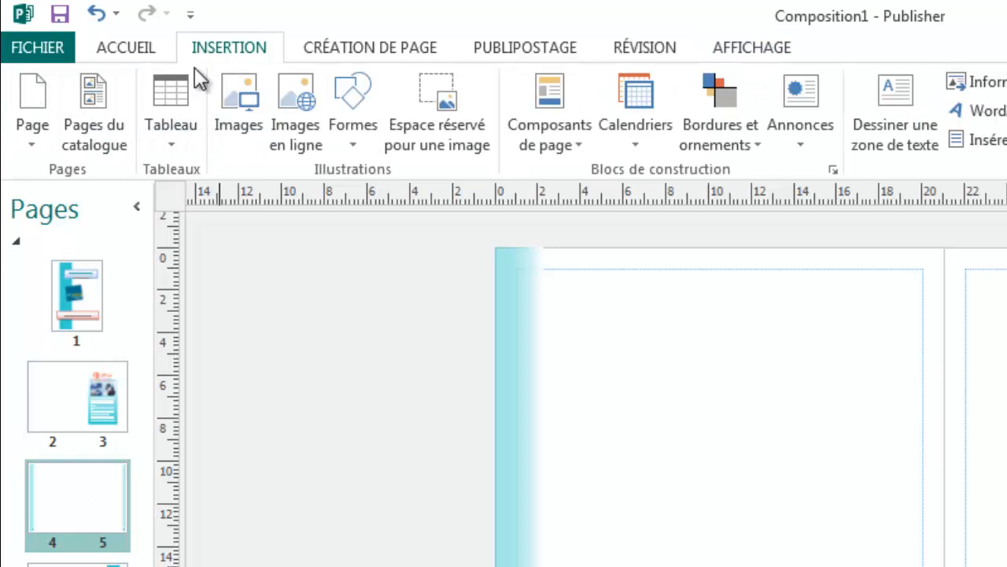
Step: Insert catalogue pages after pages 4 and 5, and apply the Produits (D) master page to them
left_click(110, 134)
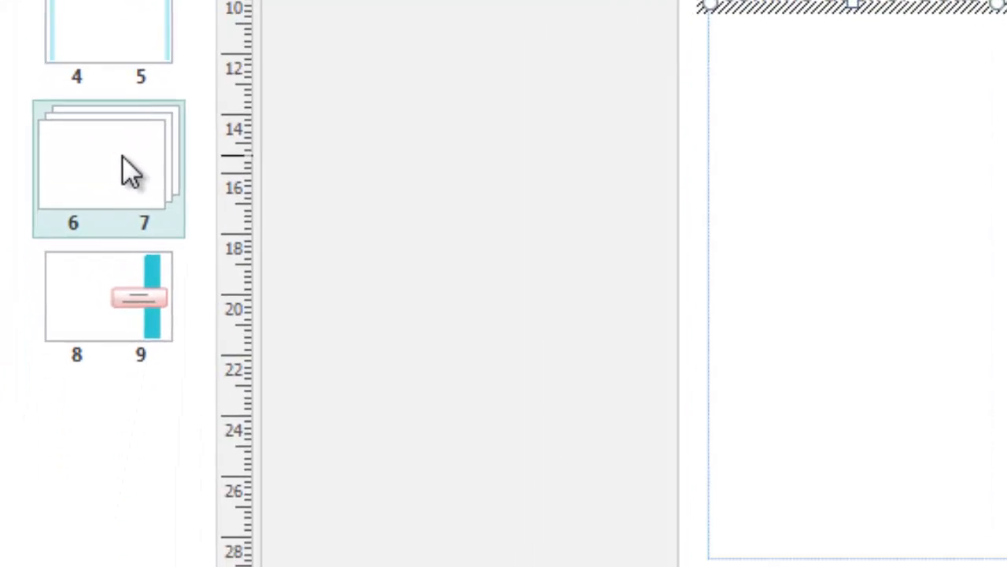
right_click(76, 500)
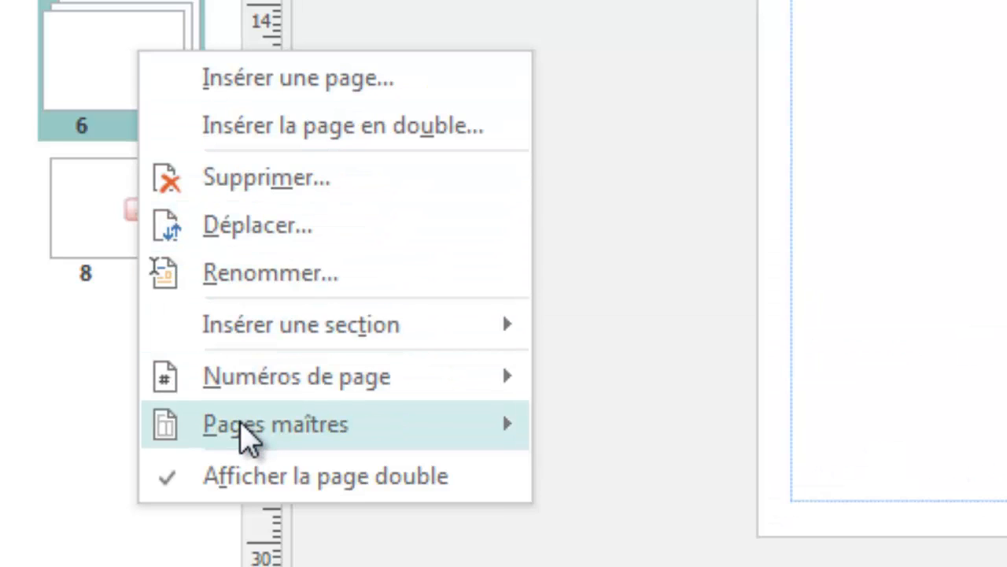
mouse_move(249, 438)
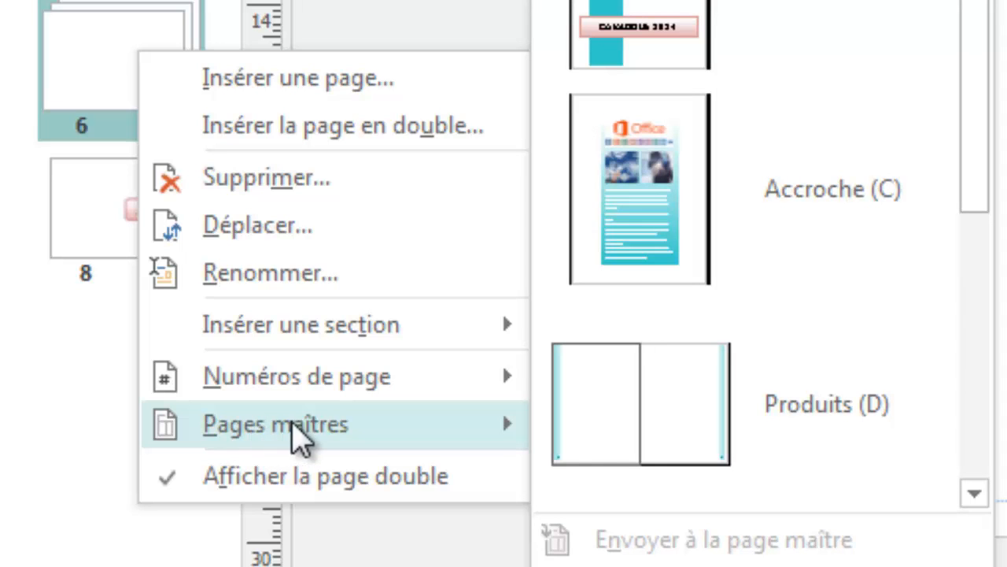
left_click(605, 441)
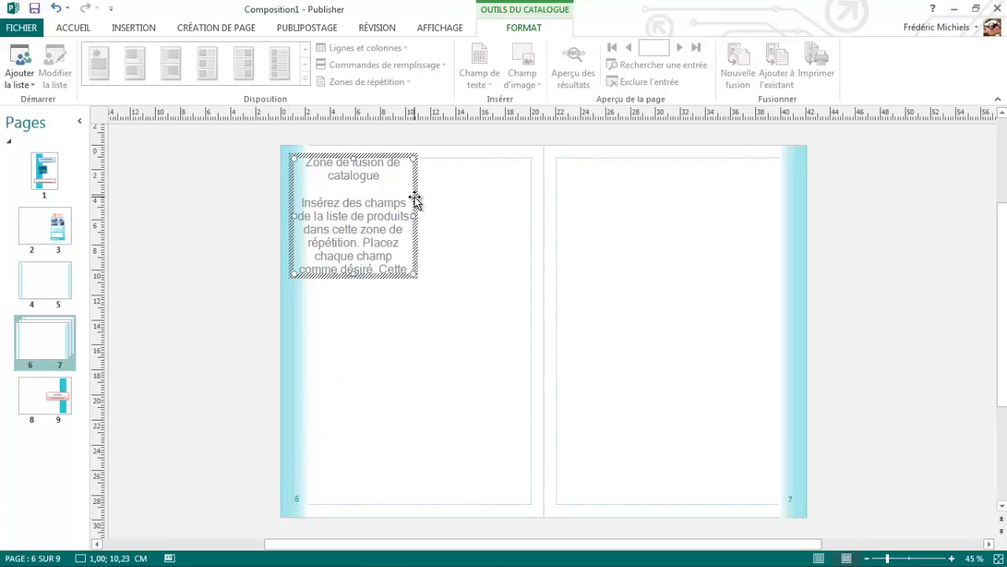
Step: Widen the catalogue merge area on page 6 to the page's right margin, about 18.9 cm wide
left_click_drag(414, 215, 532, 210)
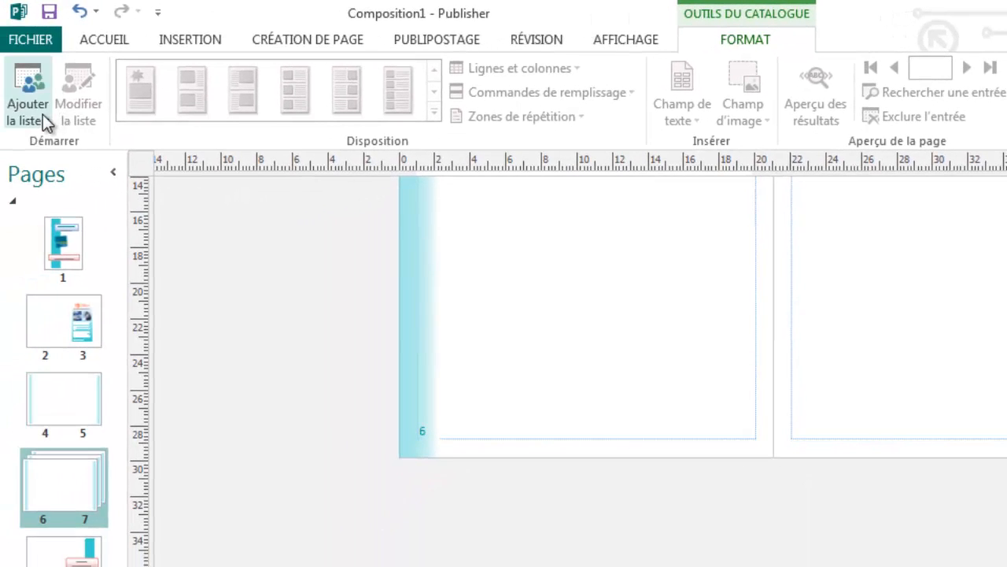
Step: Use the existing list Liste formations.xlsx from PUBLISHER 2010 > VIDEO-pages maîtres > Formations as the product list, with table Feuil1$ and all entries included
left_click(42, 115)
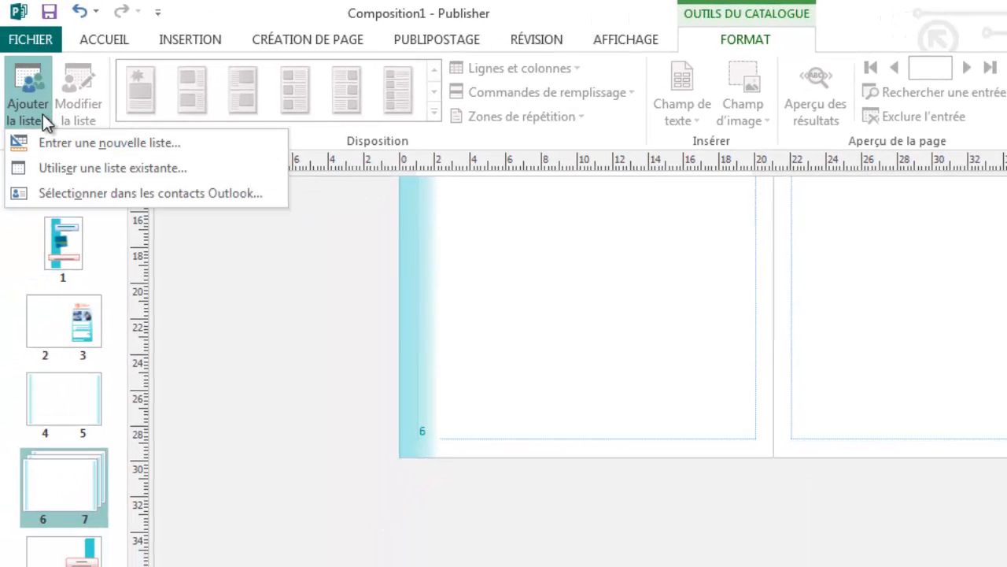
left_click(45, 168)
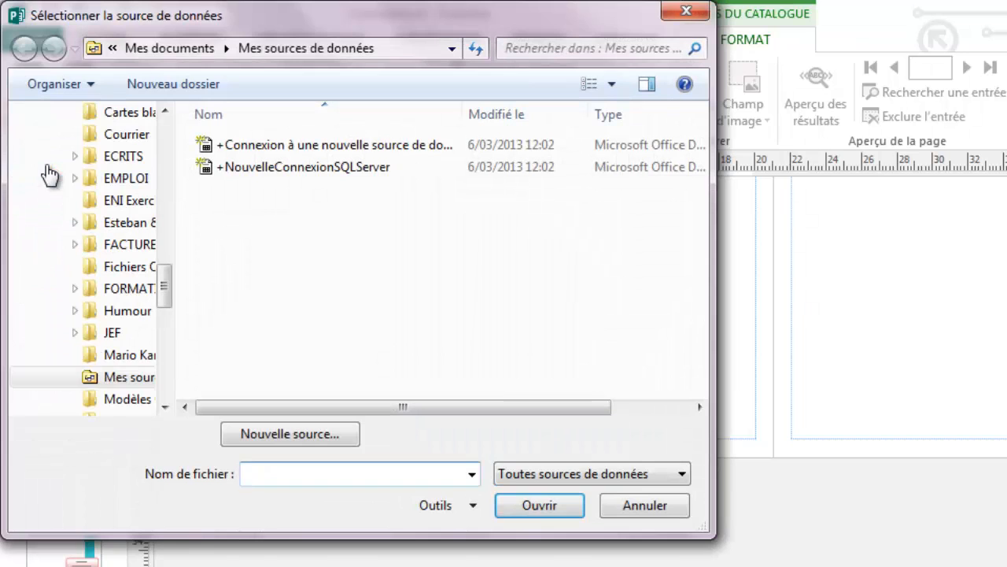
left_click(108, 52)
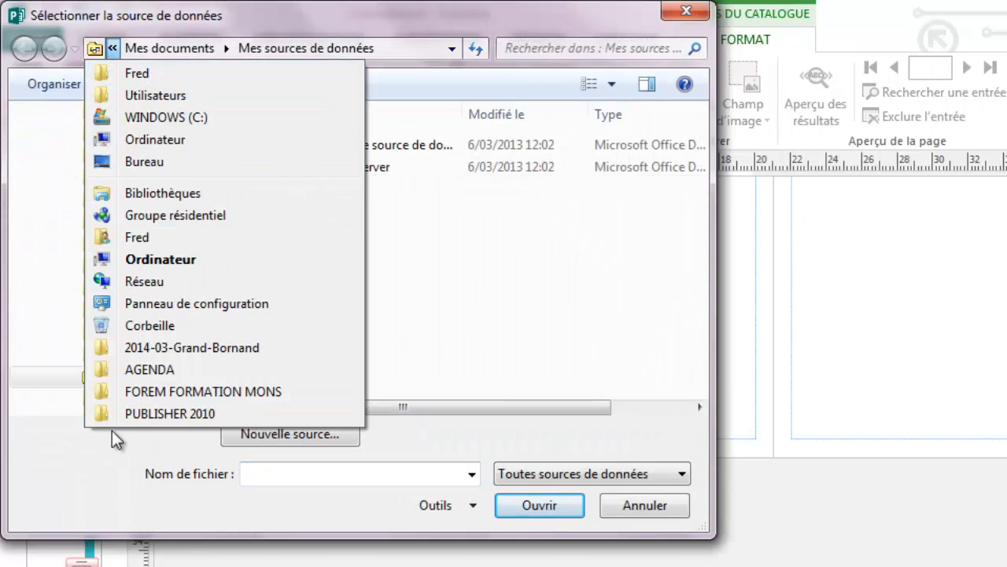
left_click(141, 411)
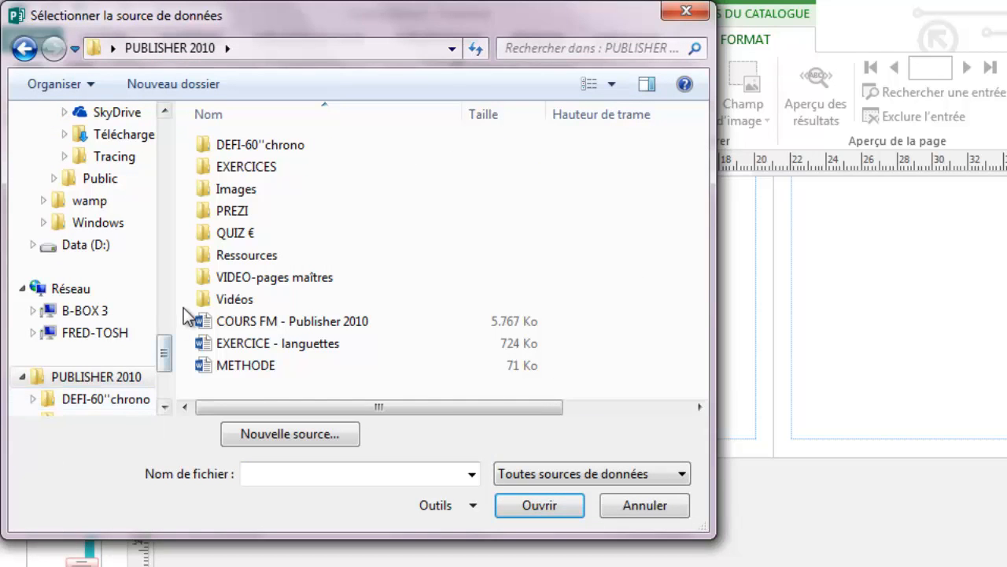
left_click(240, 280)
double_click(240, 280)
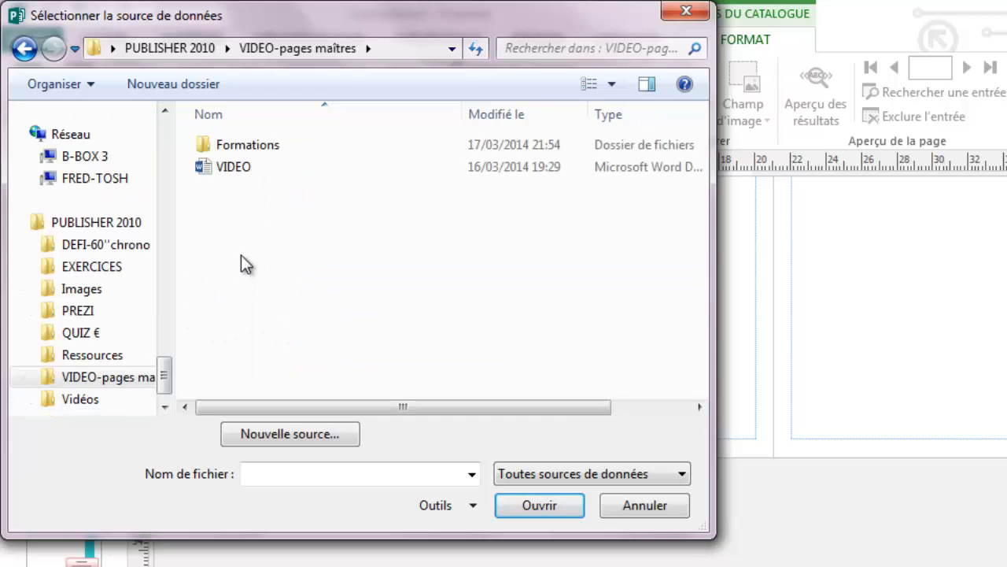
double_click(249, 151)
double_click(246, 167)
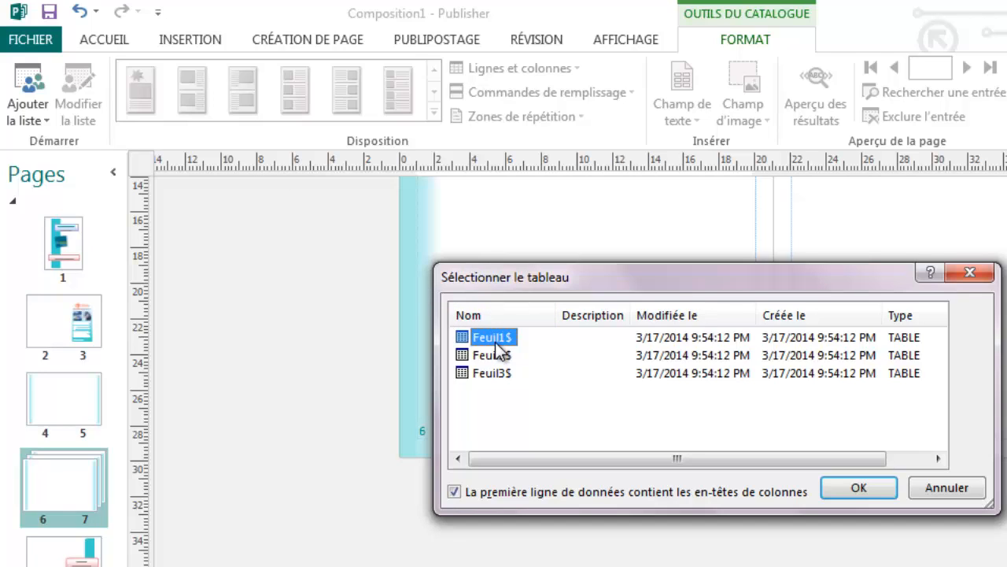
left_click(832, 489)
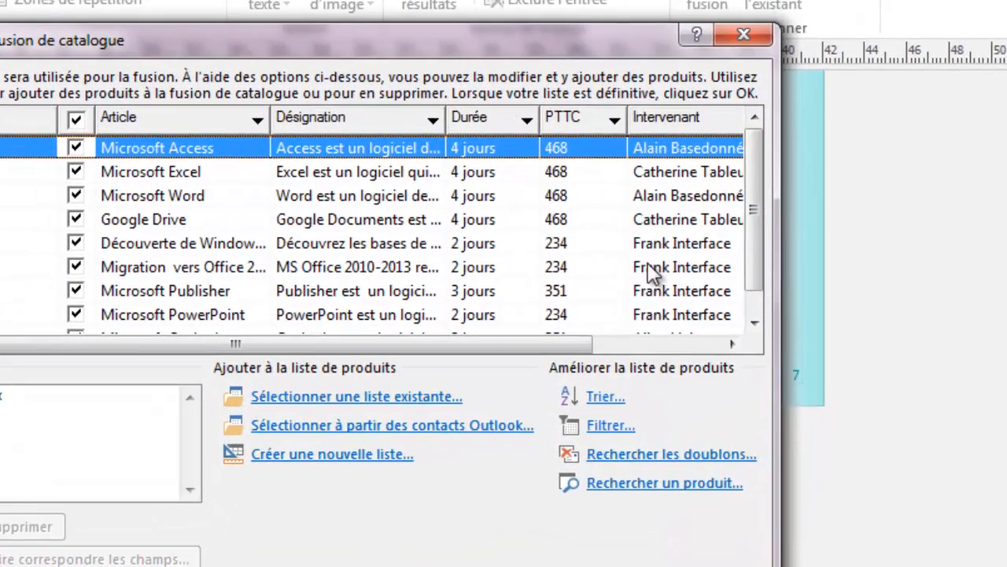
left_click(666, 316)
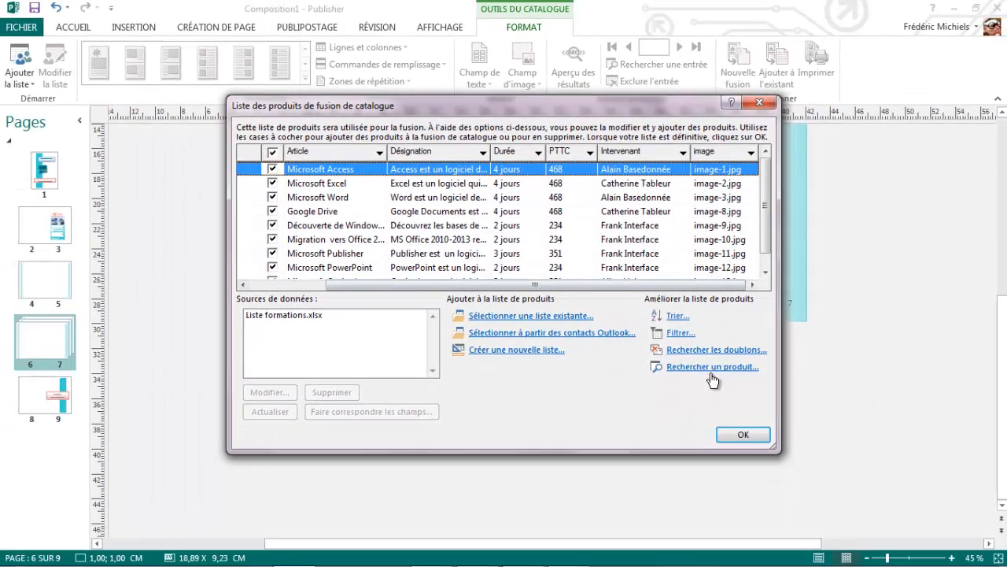
left_click(736, 434)
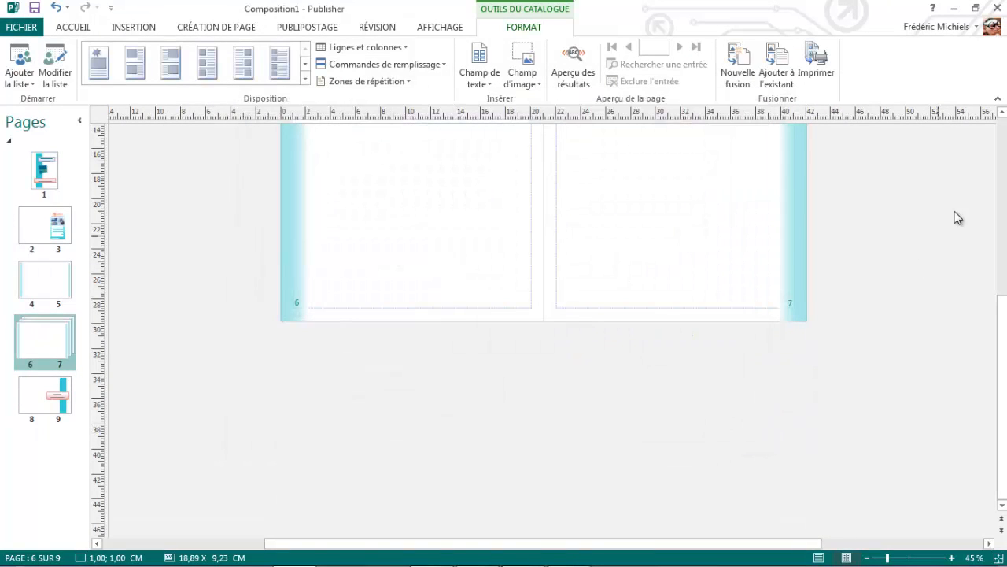
Step: Insert the image picture field in the merge area and enlarge it to about 7.2 × 5.4 cm on the area's left side
left_click_drag(1003, 115, 1003, 115)
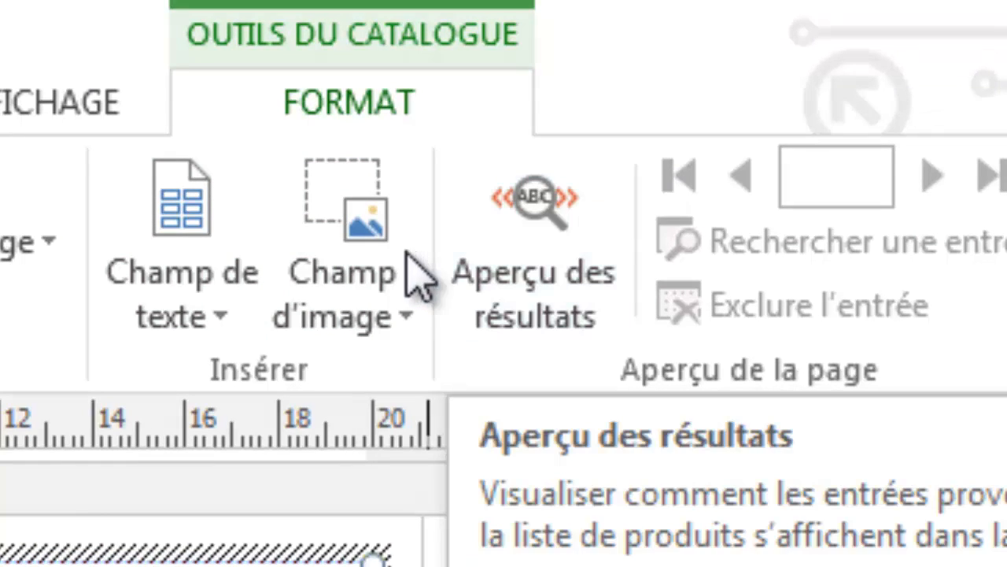
left_click(361, 266)
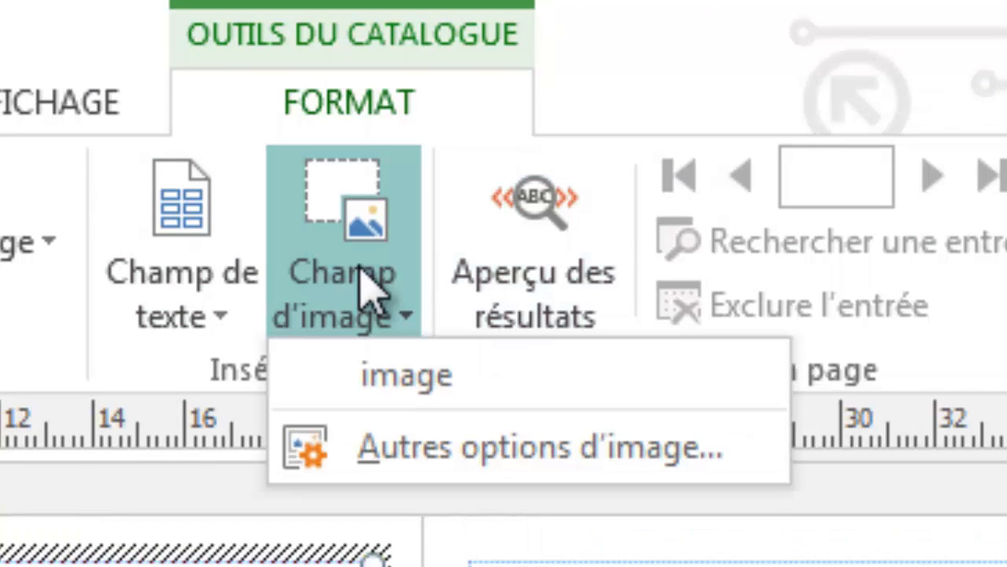
left_click(370, 371)
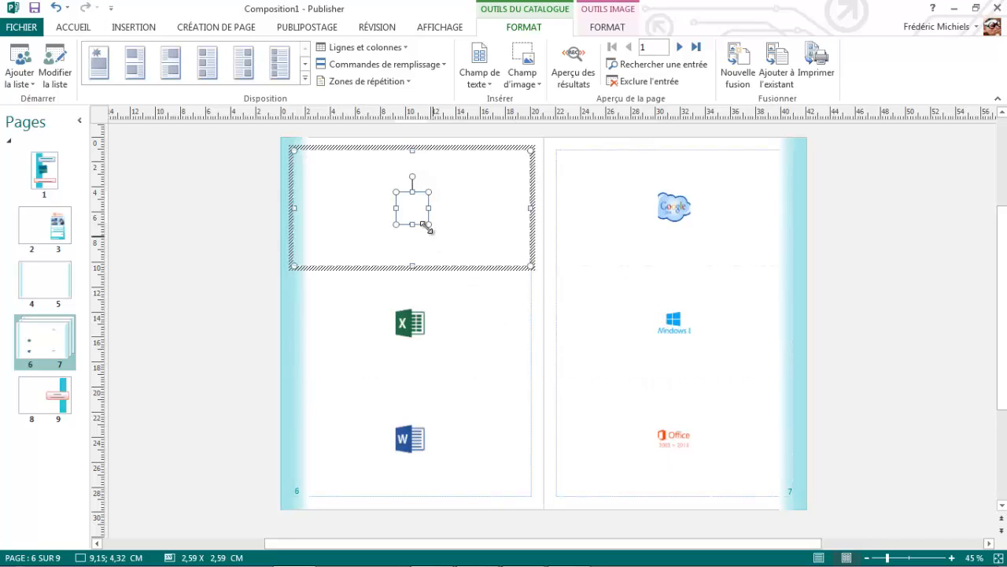
mouse_move(404, 196)
left_mouse_down()
mouse_move(321, 178)
mouse_move(377, 222)
mouse_move(400, 211)
mouse_move(380, 209)
mouse_move(402, 208)
left_mouse_up()
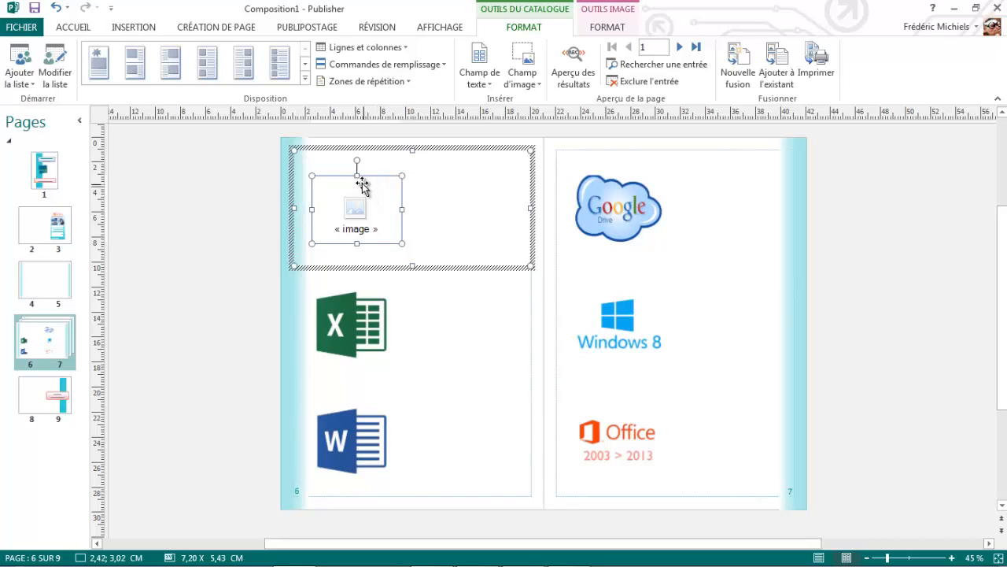
left_click_drag(358, 176, 359, 172)
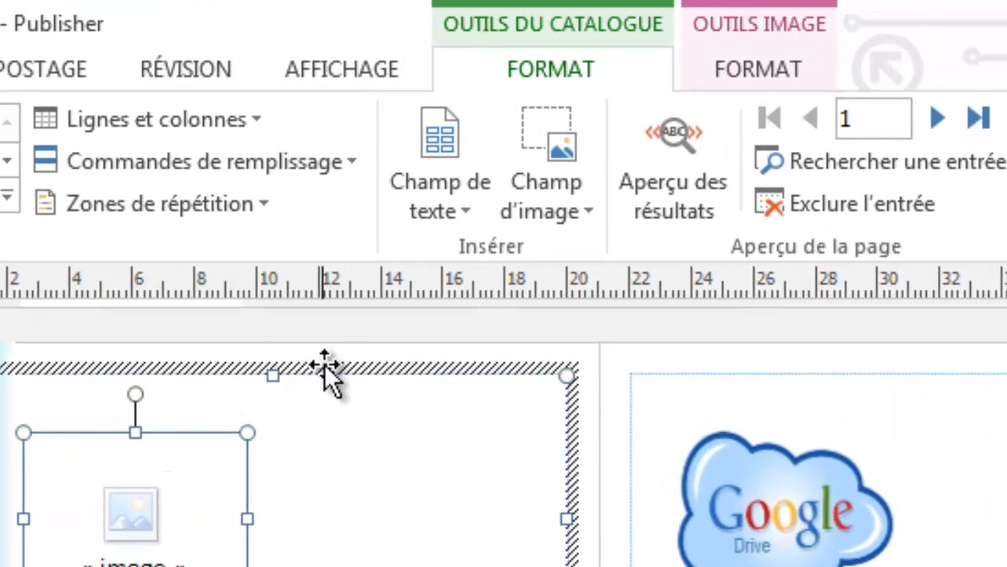
Step: Insert the Article text field in the catalogue merge area
left_click(342, 343)
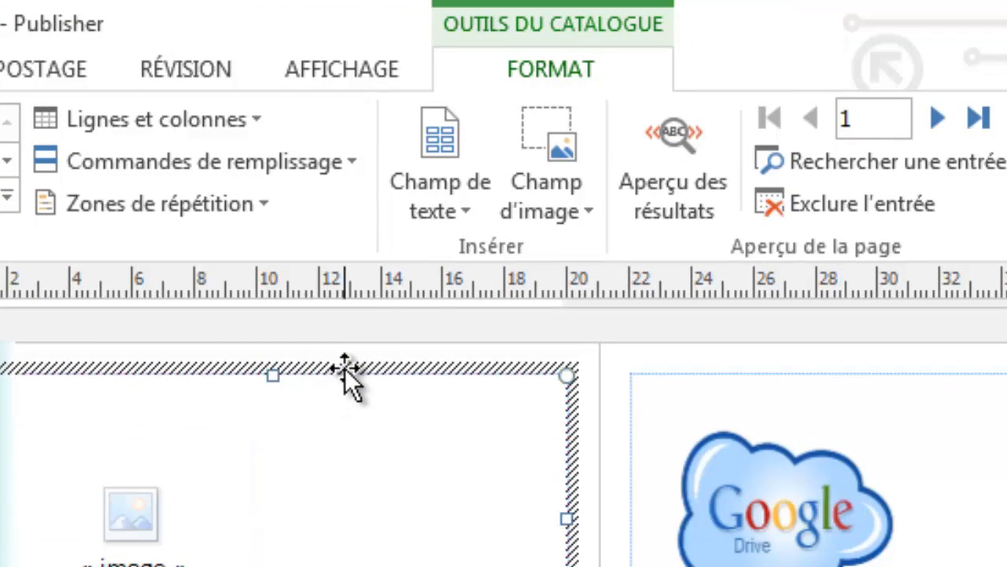
left_click(462, 193)
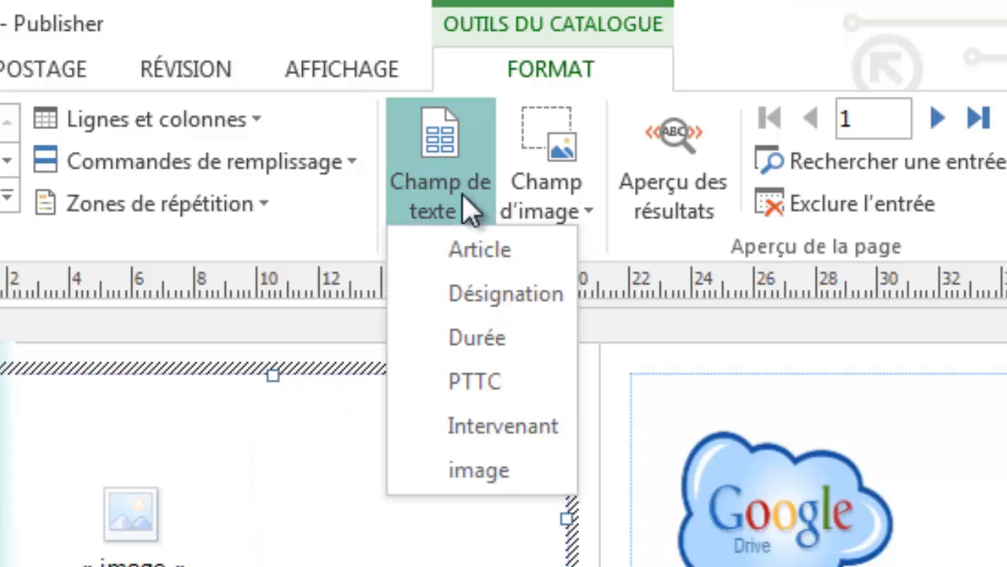
left_click(480, 252)
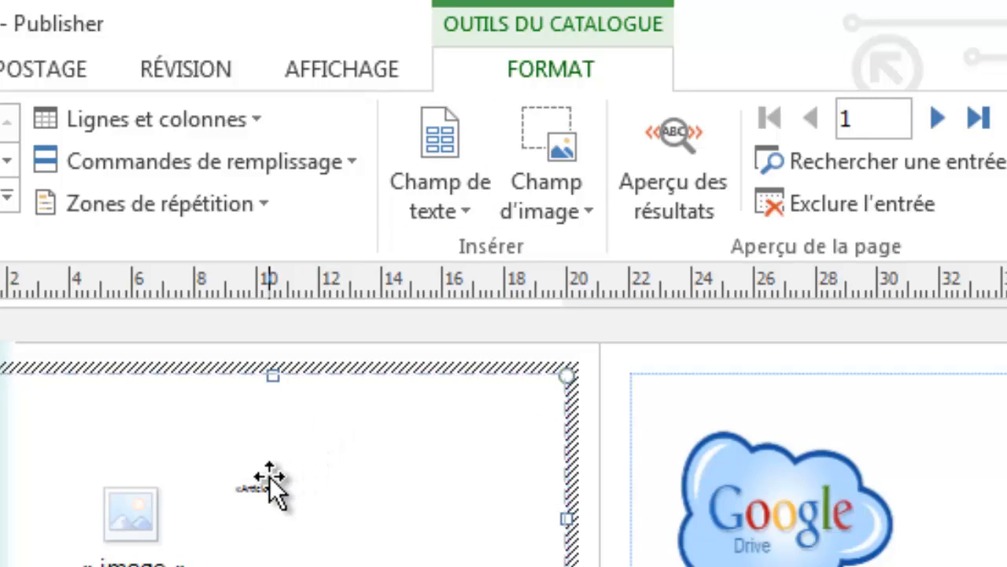